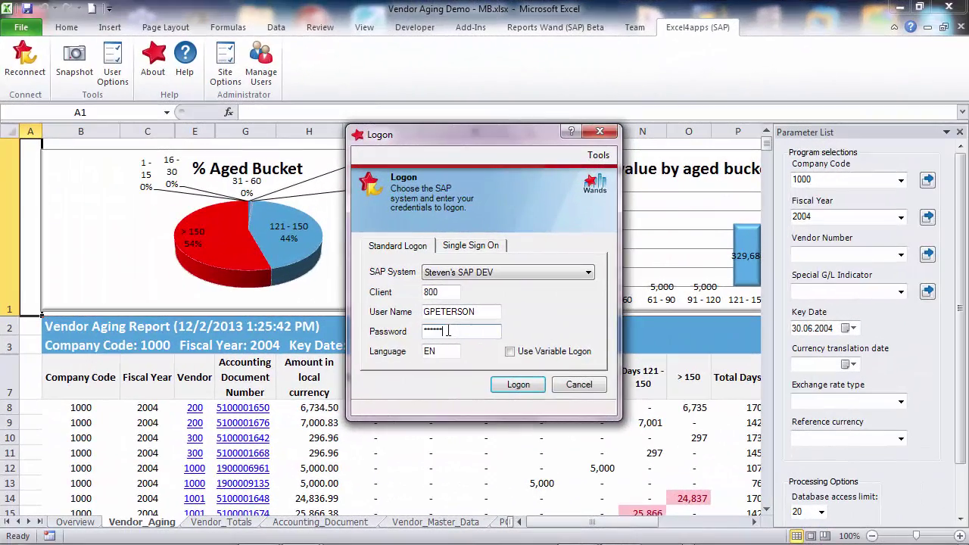
pyautogui.press('Return')
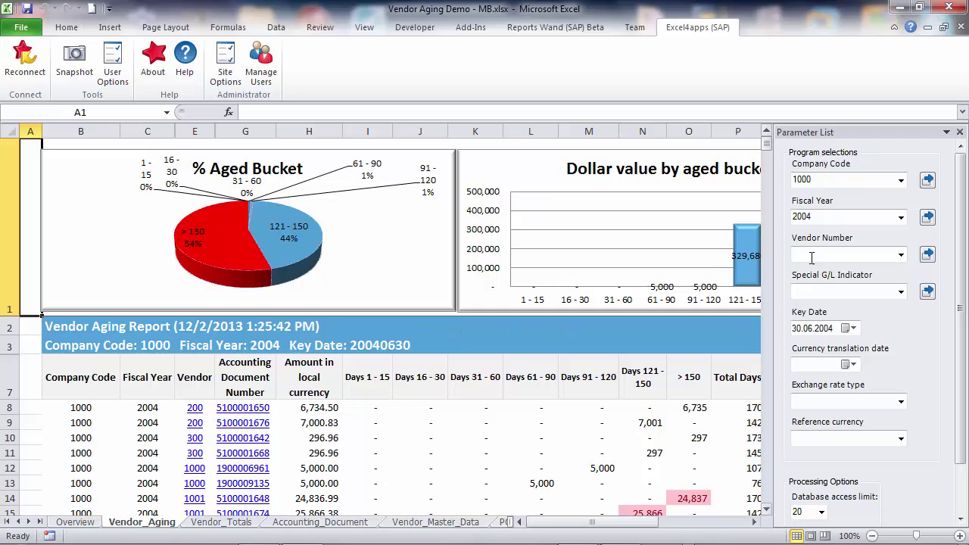
pyautogui.click(812, 258)
pyautogui.write('200')
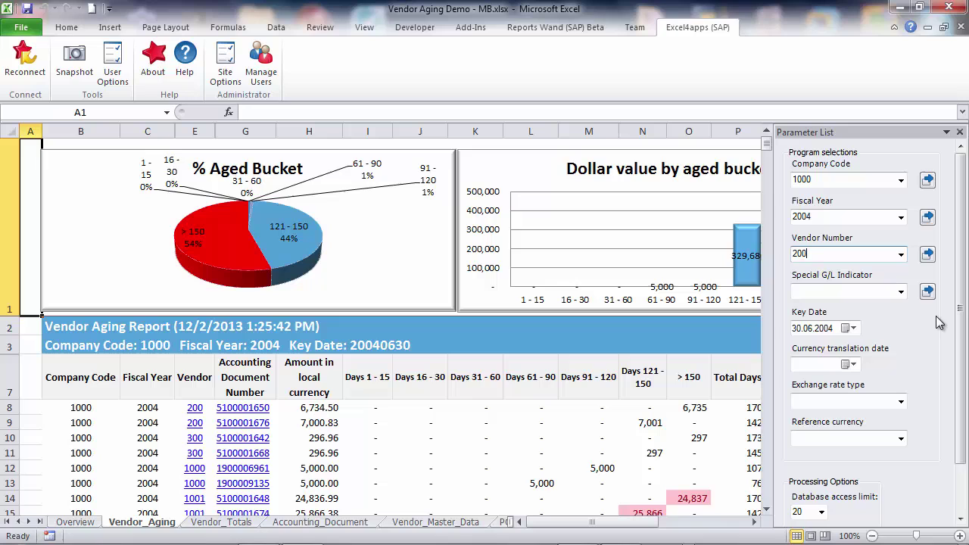
pyautogui.moveTo(955, 326); pyautogui.dragTo(869, 472)
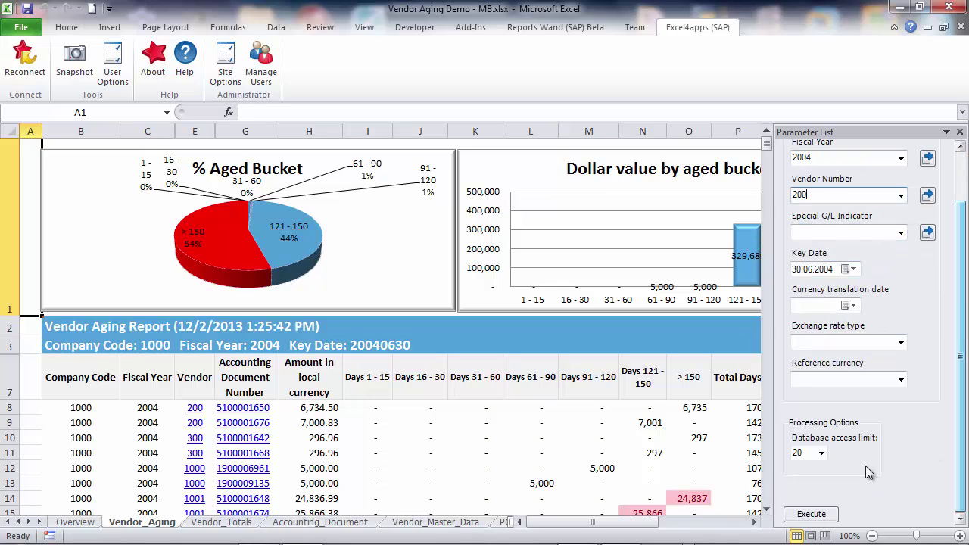
pyautogui.click(814, 515)
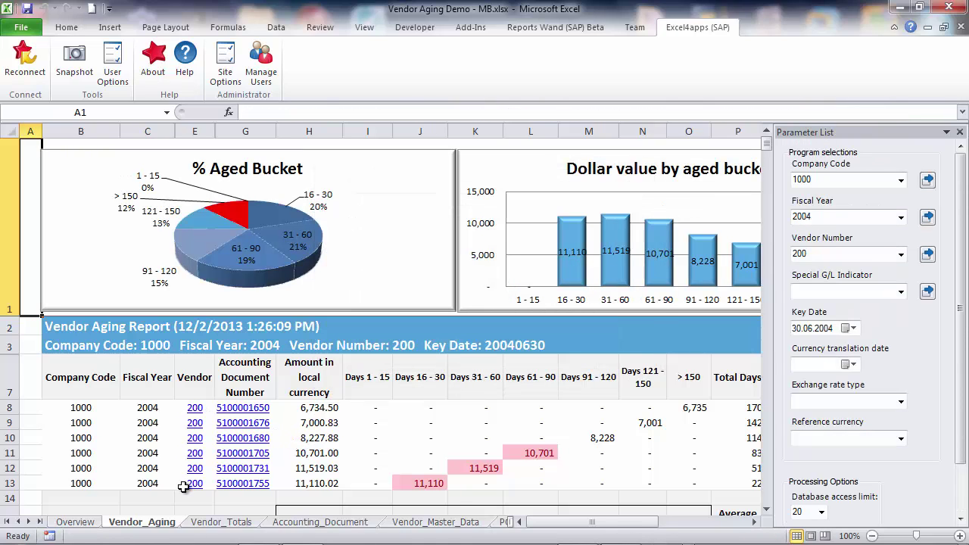
pyautogui.click(242, 408)
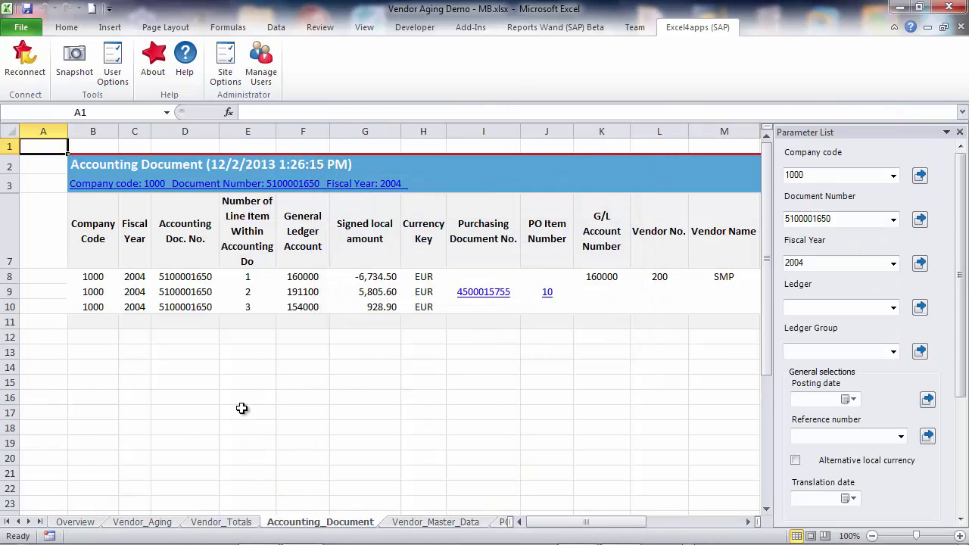
# - Show the Reports Wand commands in the new blank Book1 workbook
pyautogui.click(581, 27)
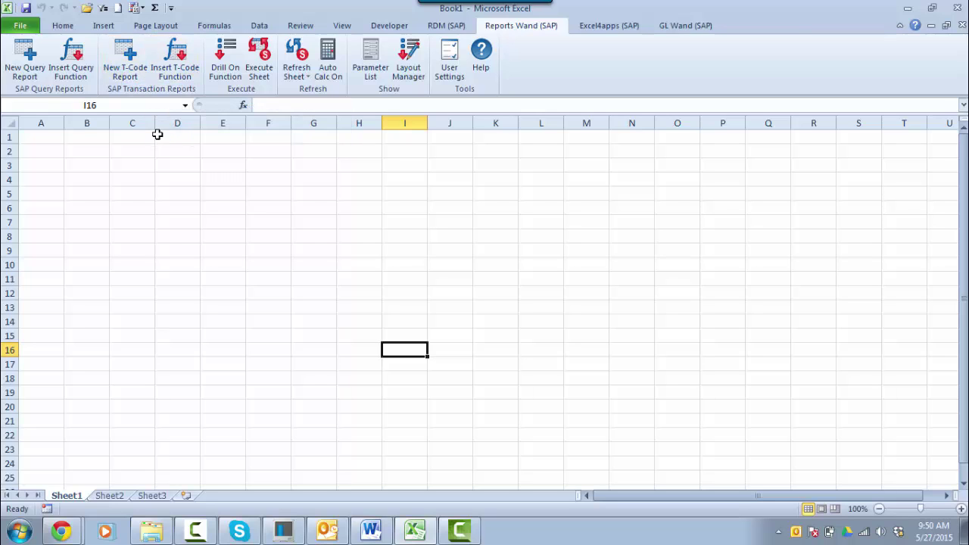
# - Start a new T-Code report using featured transaction MB5L (List of Stock Values: Balances)
pyautogui.click(129, 70)
pyautogui.write('mb5l')
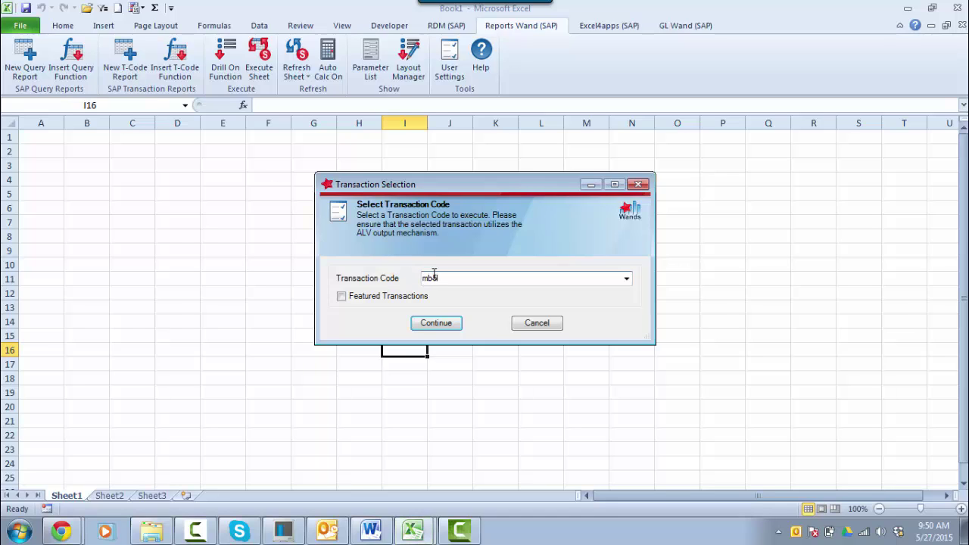
pyautogui.press('BackSpace')
pyautogui.press('BackSpace')
pyautogui.press('BackSpace')
pyautogui.click(341, 296)
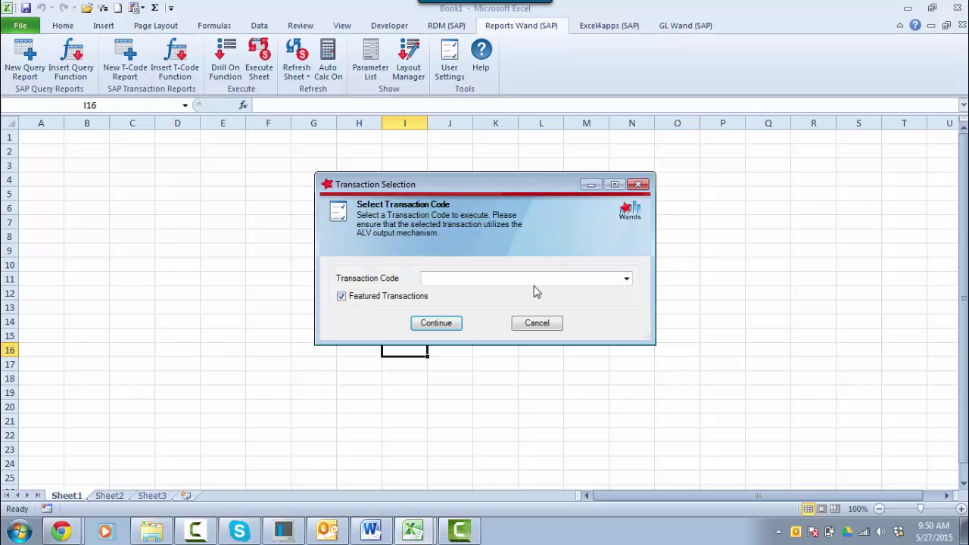
pyautogui.click(627, 279)
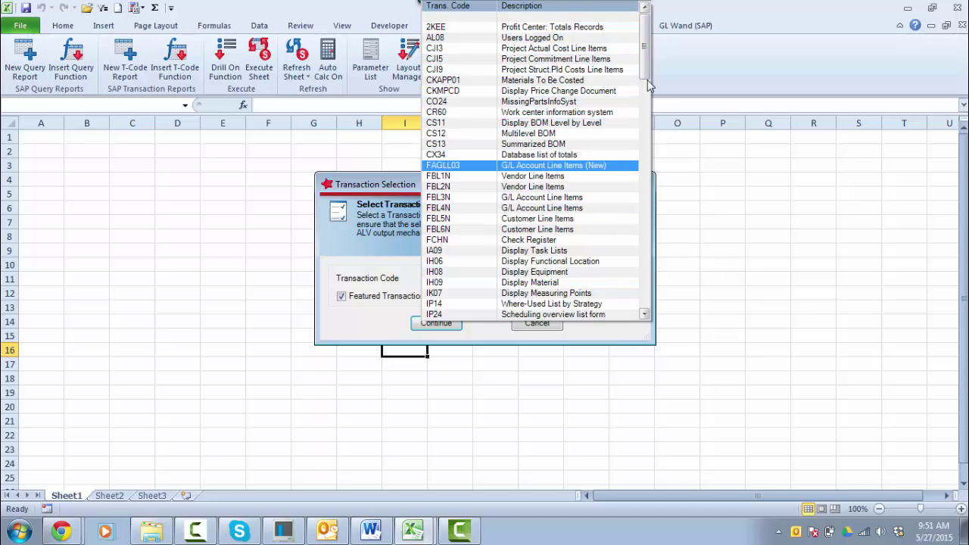
pyautogui.moveTo(648, 85); pyautogui.dragTo(647, 174)
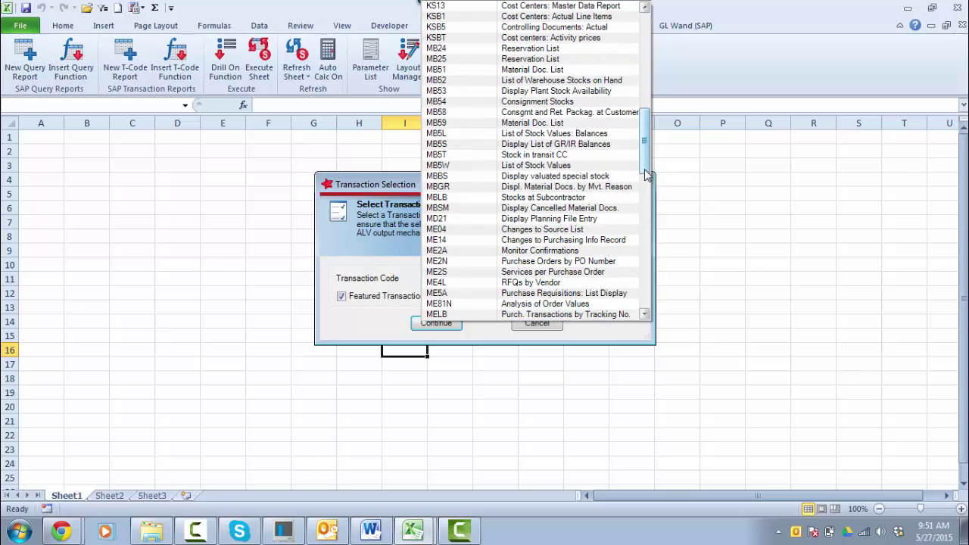
pyautogui.click(545, 133)
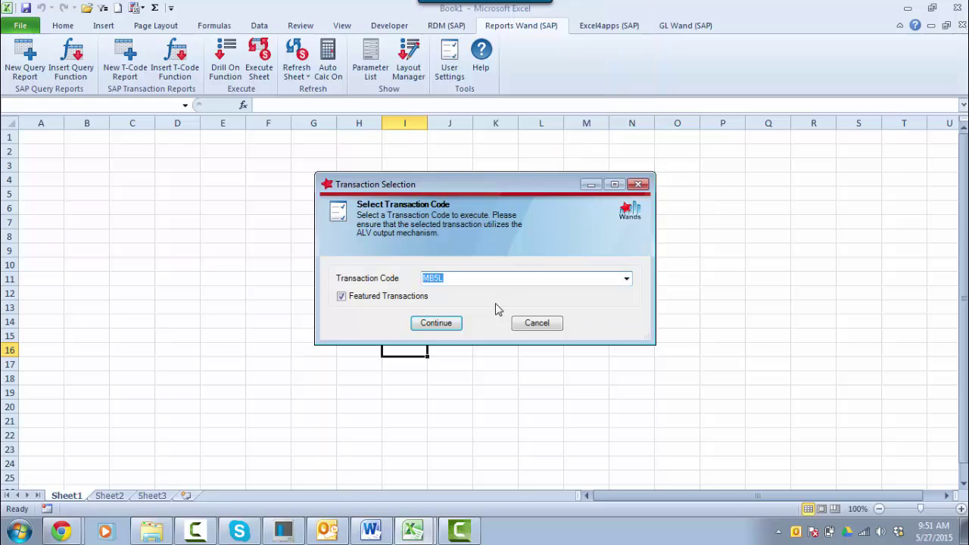
# - Run the MB5L stock values report for company code 1000
pyautogui.click(436, 323)
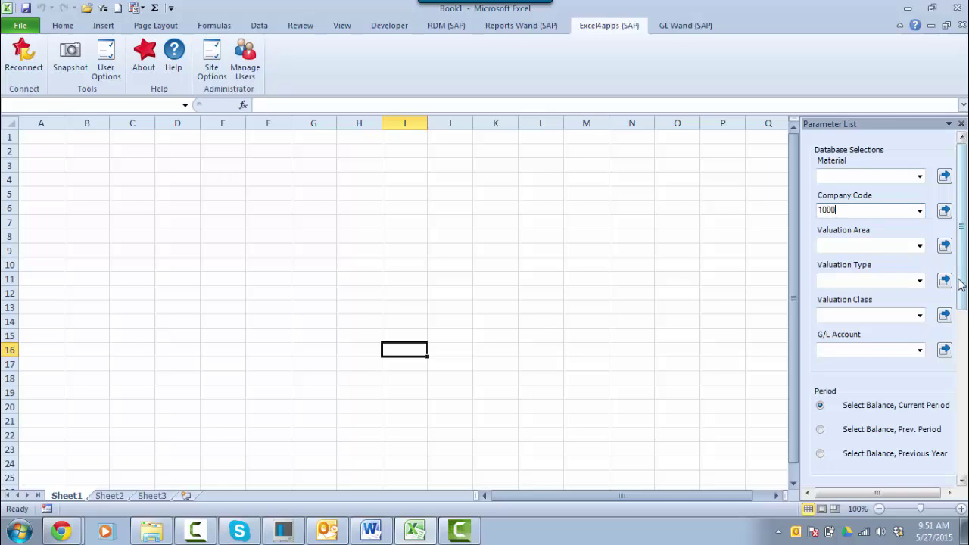
pyautogui.scroll(-1, 878, 287)
pyautogui.scroll(-2, 885, 303)
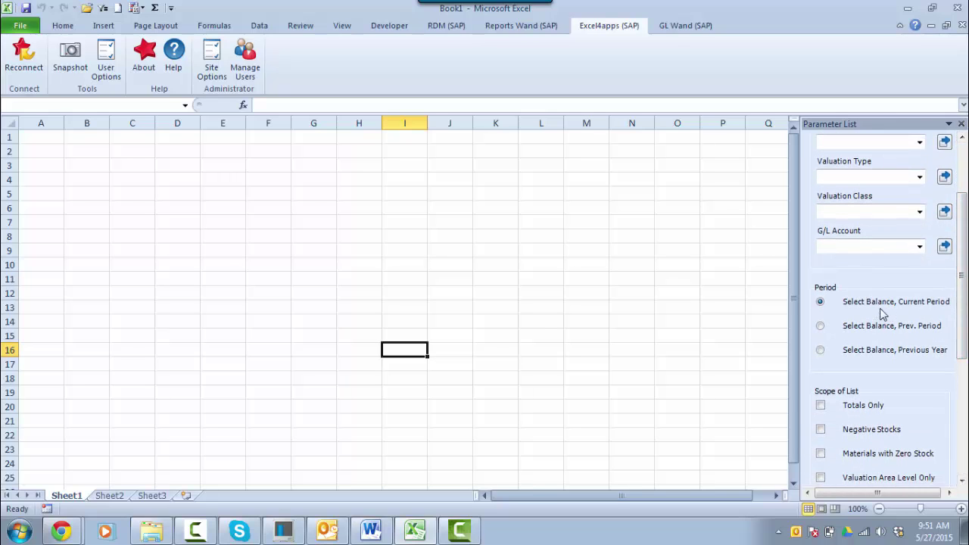
pyautogui.scroll(-1, 881, 302)
pyautogui.scroll(-3, 882, 302)
pyautogui.scroll(-3, 881, 303)
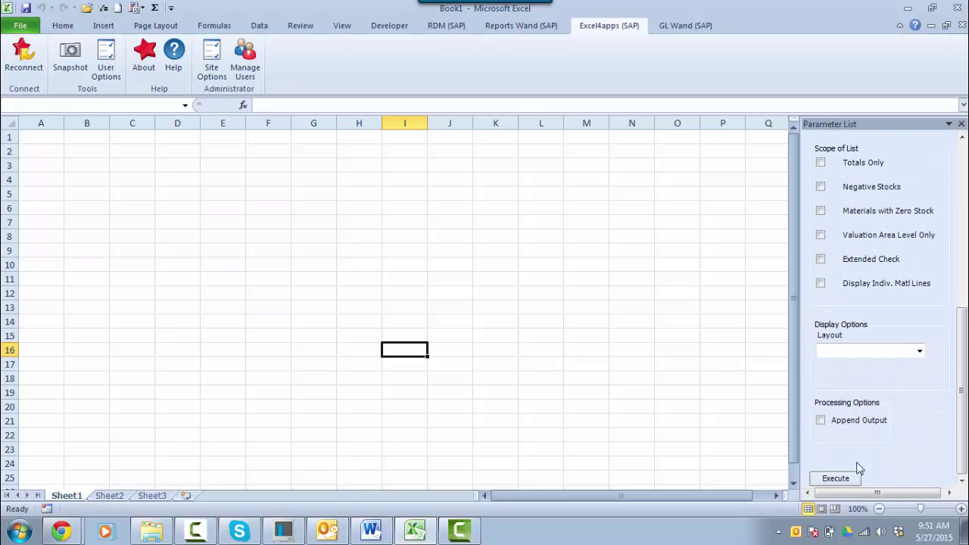
pyautogui.click(836, 479)
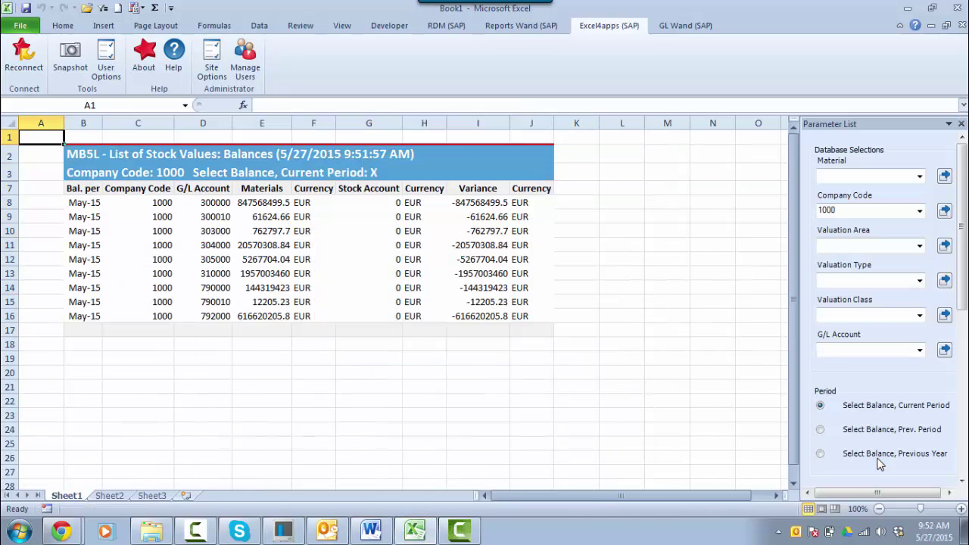
# - Hide the Parameter List and move Company Code before Bal. per in Layout Manager
pyautogui.click(508, 31)
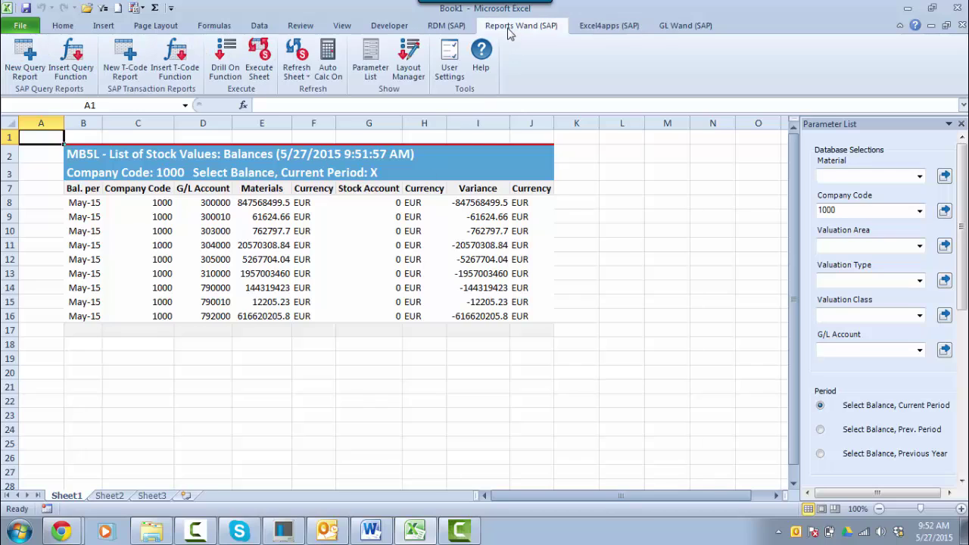
pyautogui.click(372, 55)
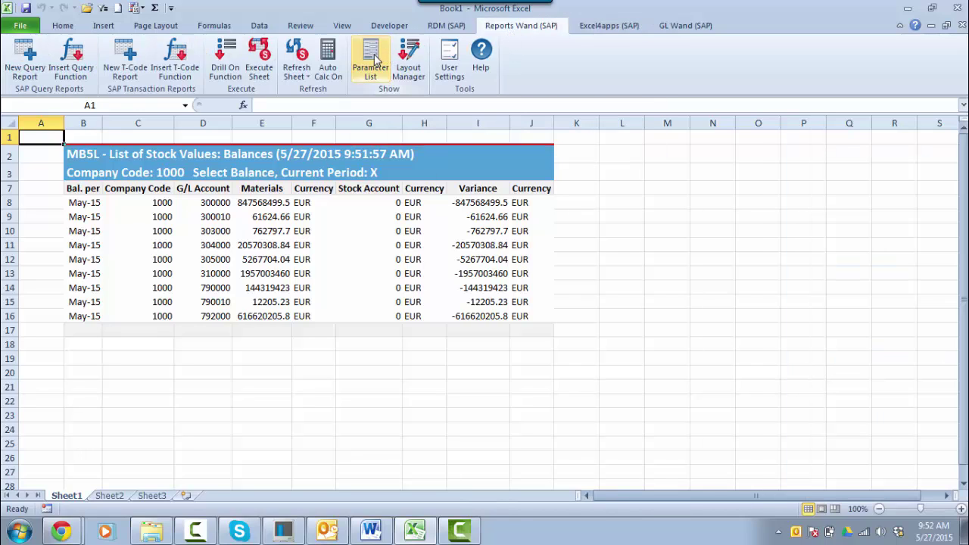
pyautogui.click(413, 50)
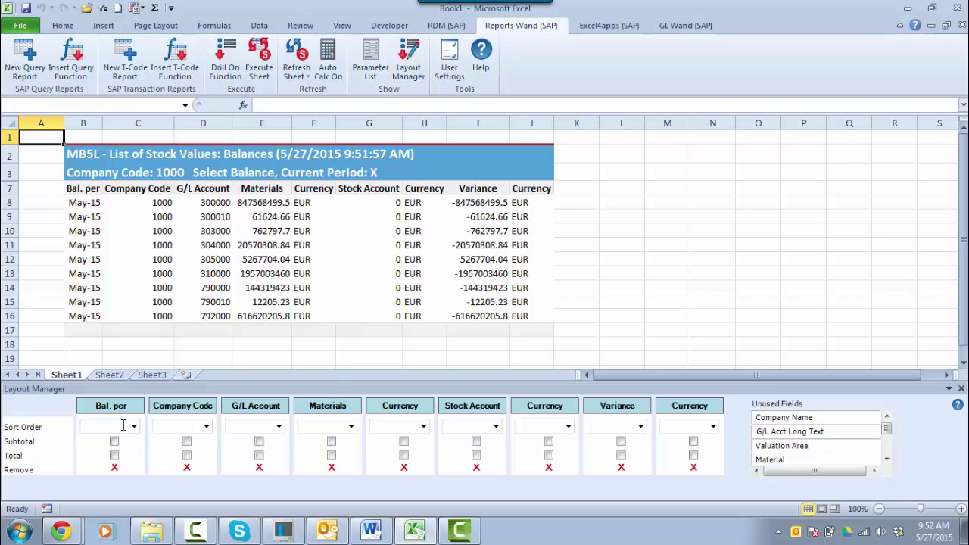
pyautogui.moveTo(196, 408); pyautogui.dragTo(89, 406)
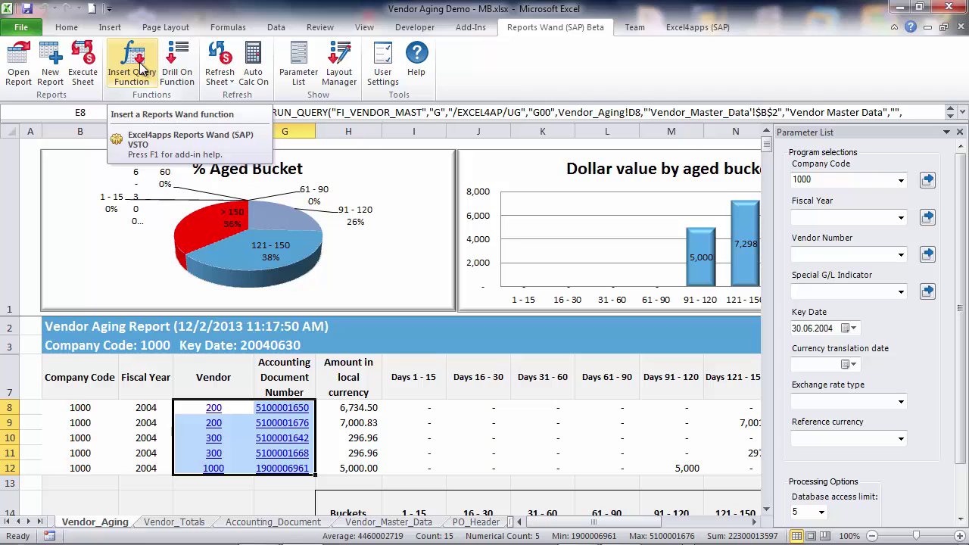
pyautogui.click(269, 408)
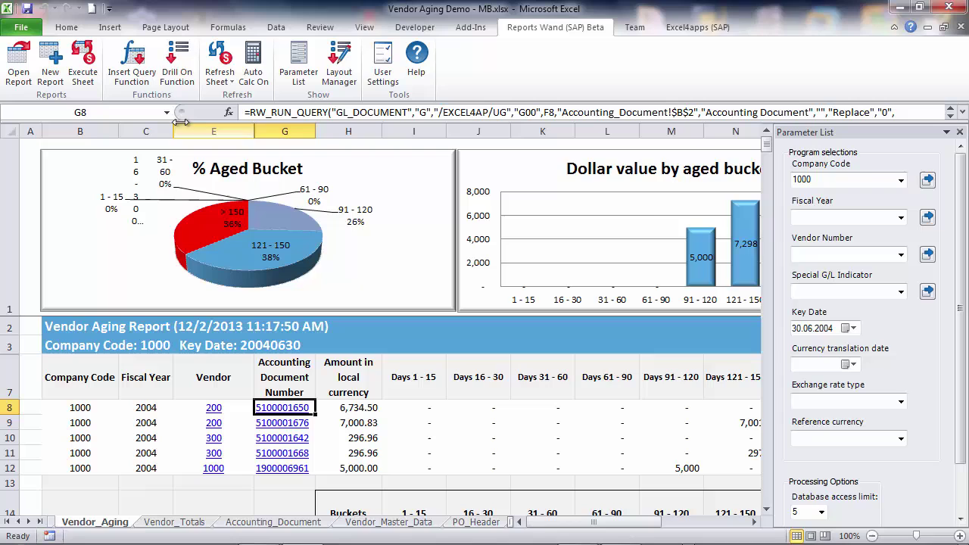
pyautogui.click(178, 76)
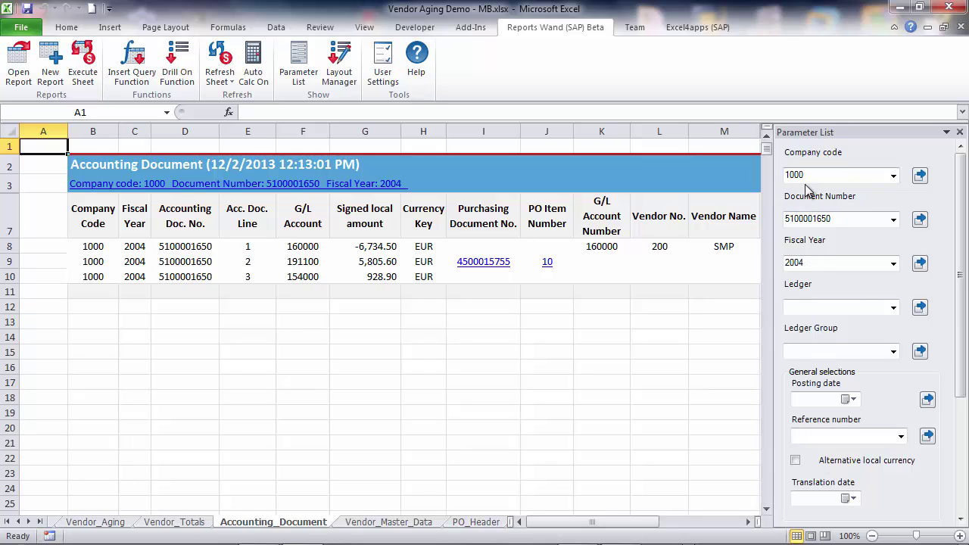
pyautogui.click(476, 260)
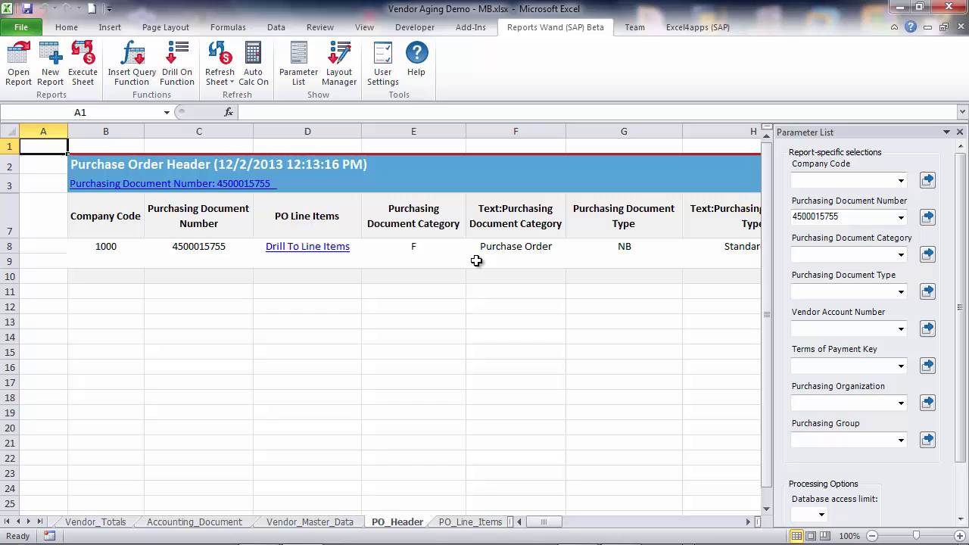
pyautogui.click(85, 185)
pyautogui.click(86, 186)
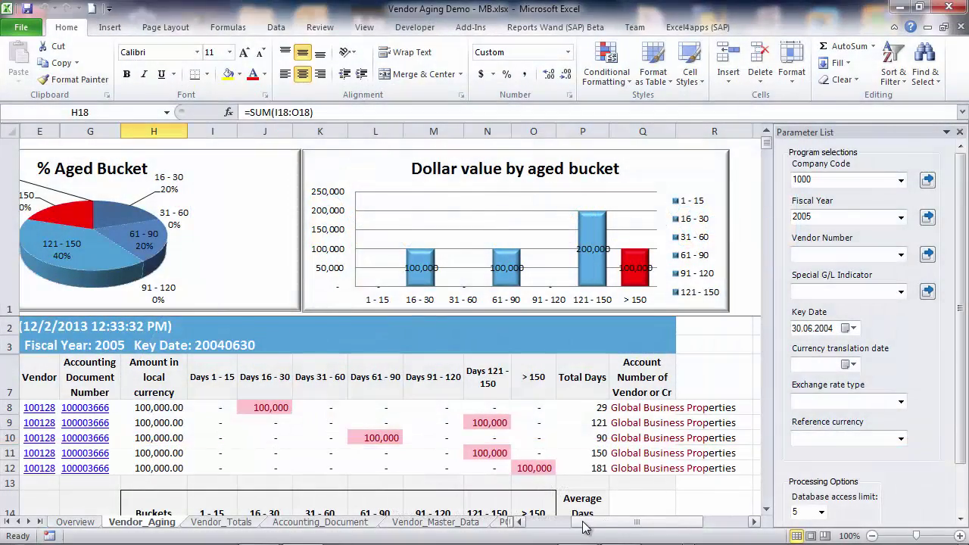
pyautogui.moveTo(634, 525); pyautogui.dragTo(578, 521)
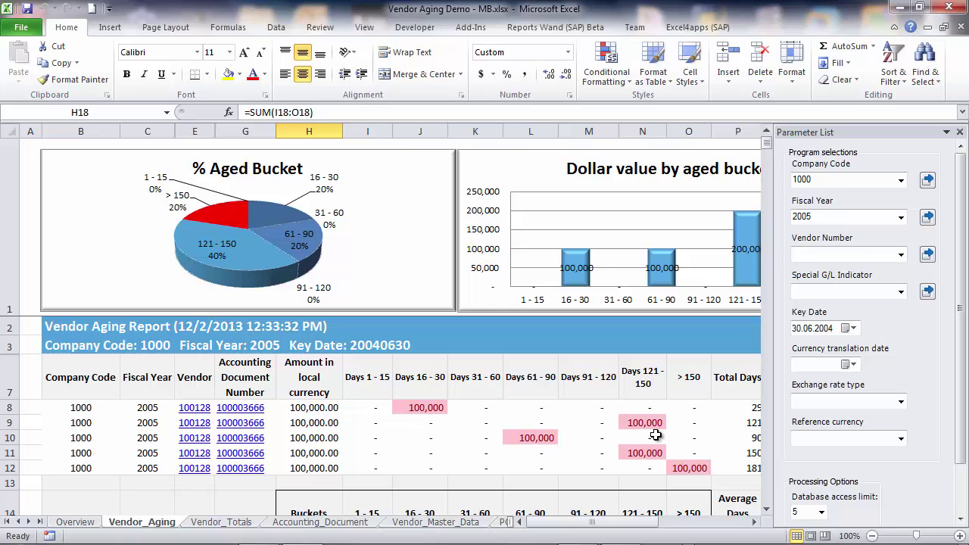
pyautogui.scroll(-1, 655, 454)
pyautogui.scroll(-1, 656, 493)
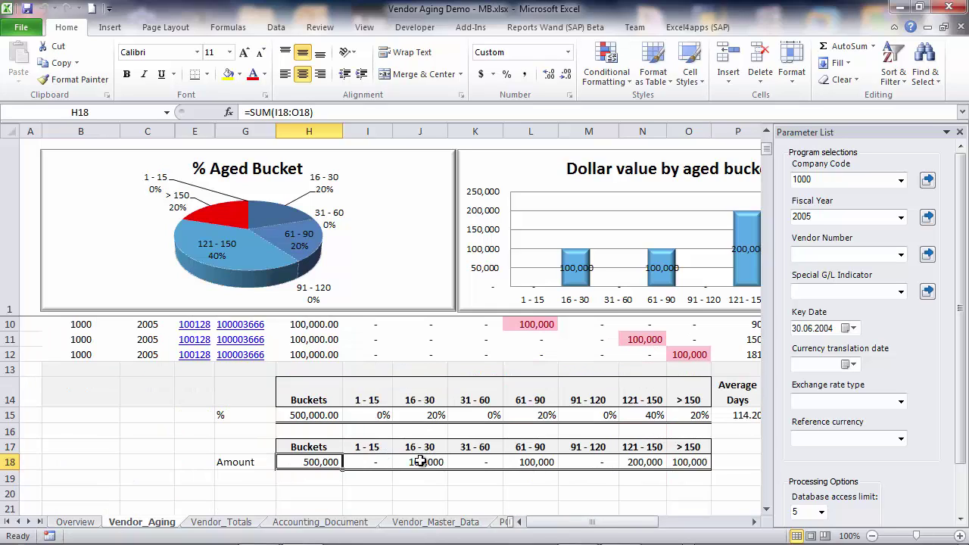
pyautogui.click(296, 413)
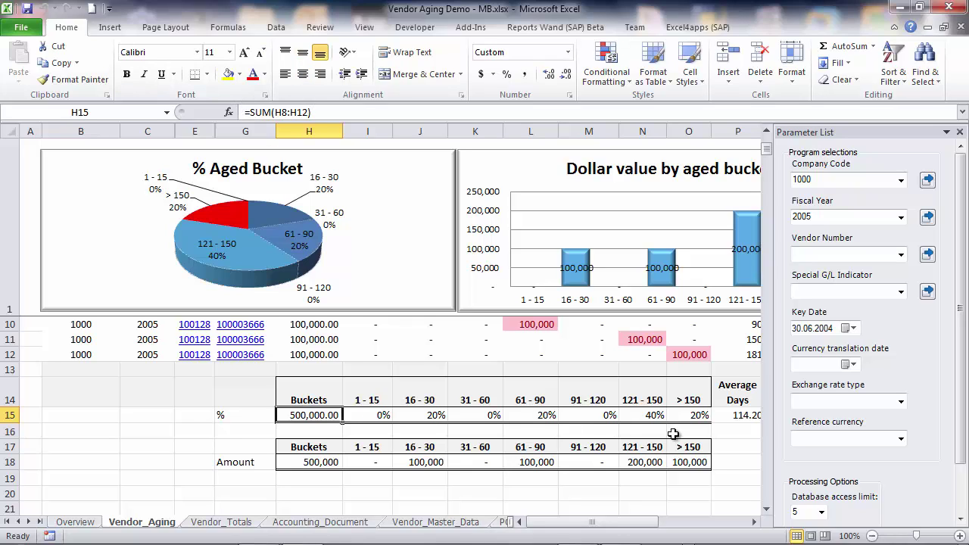
pyautogui.click(754, 415)
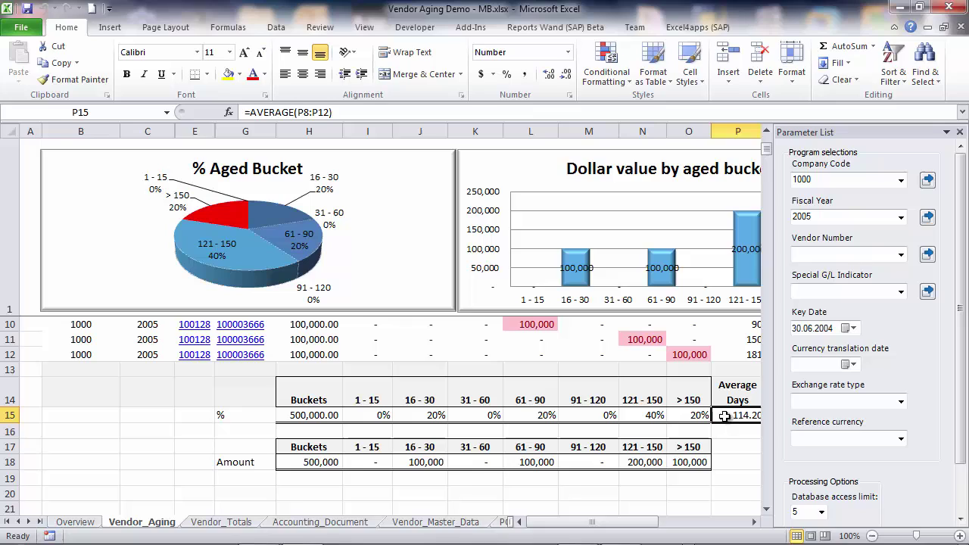
pyautogui.click(690, 415)
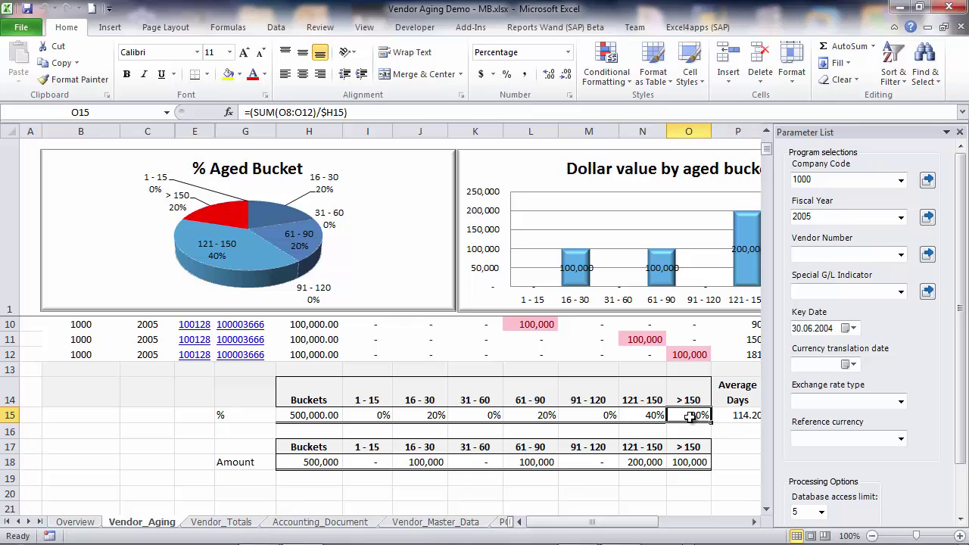
pyautogui.click(311, 463)
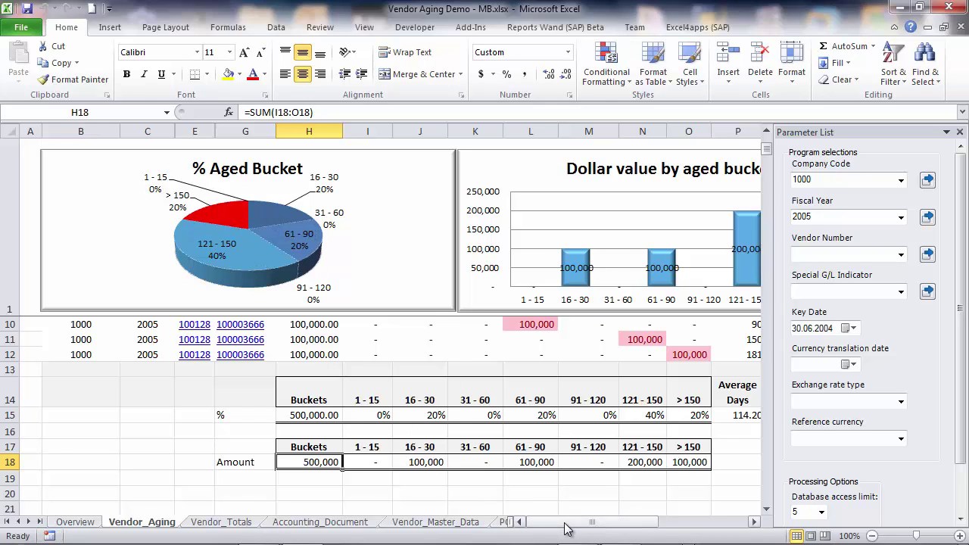
pyautogui.moveTo(567, 521); pyautogui.dragTo(633, 522)
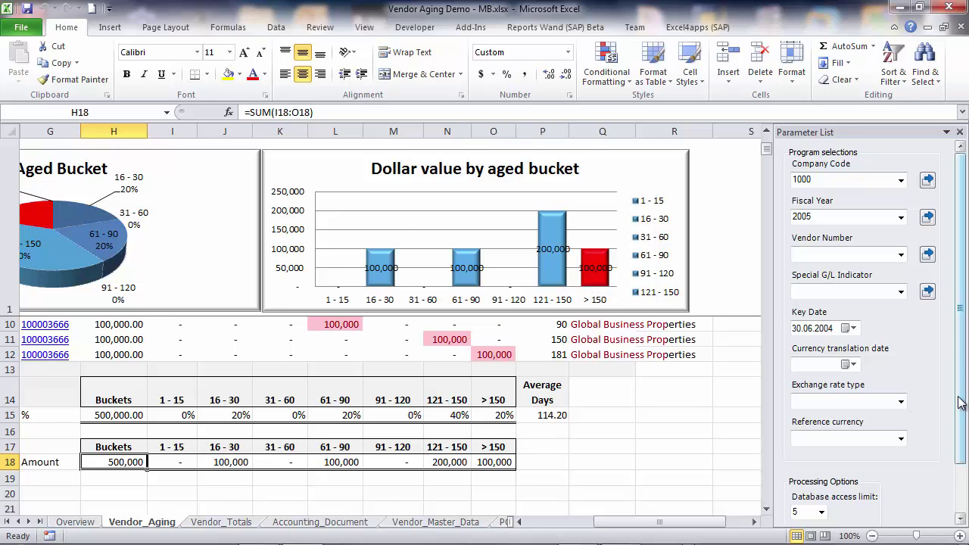
# - Rerun the aging report with a database access limit of 15 and review the results
pyautogui.scroll(-2, 961, 402)
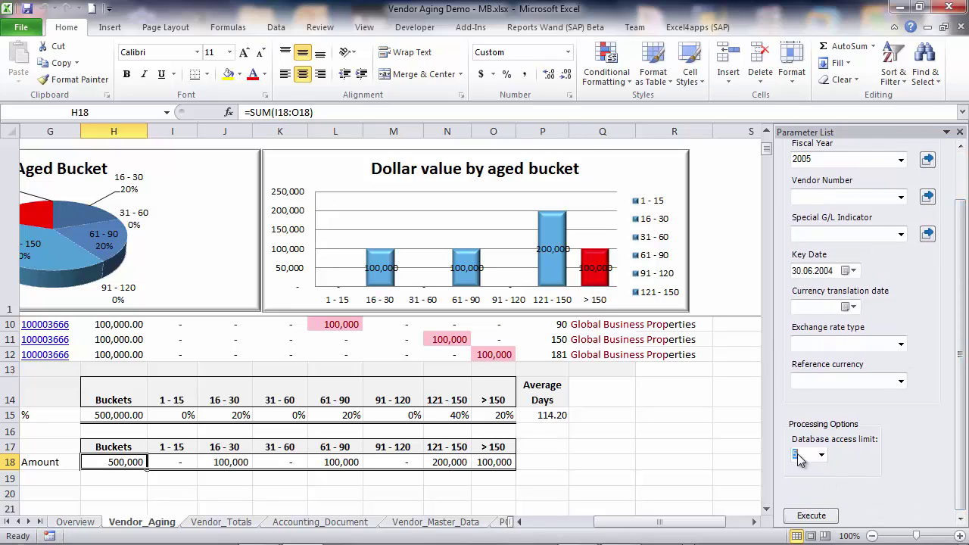
pyautogui.write('15')
pyautogui.click(805, 517)
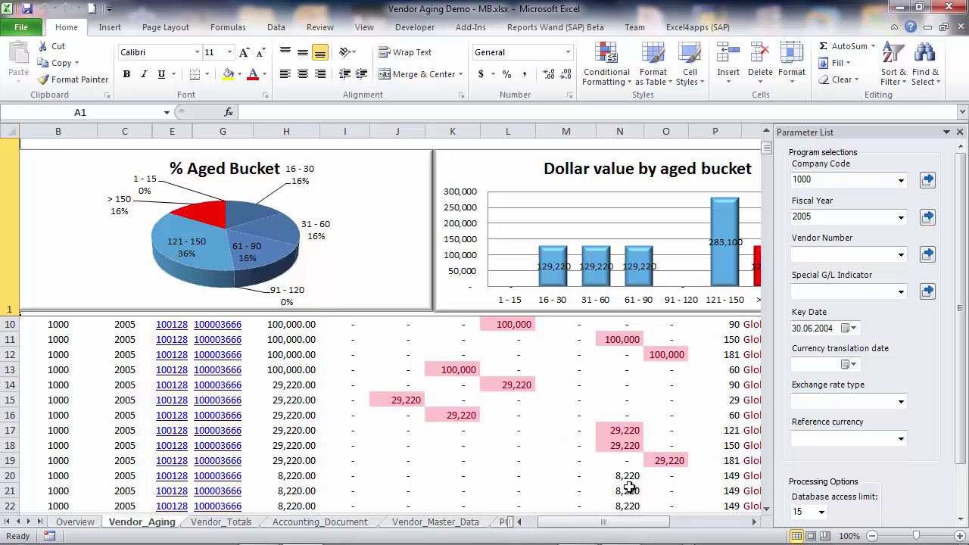
pyautogui.scroll(-1, 624, 488)
pyautogui.scroll(-3, 575, 487)
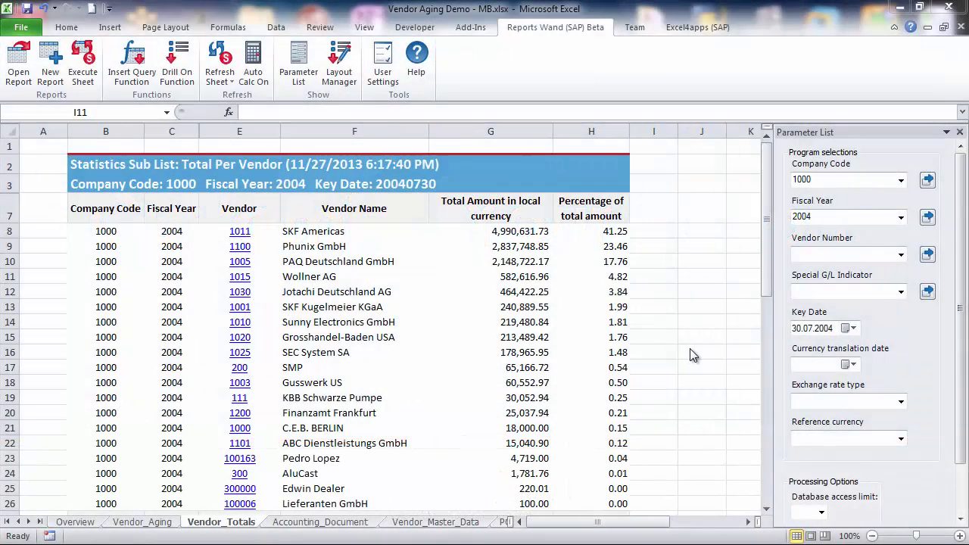
# - Insert column H 'Total Amount * 2' with formula =G8*2, then rerun the report
pyautogui.rightClick(584, 127)
pyautogui.click(614, 166)
pyautogui.click(586, 204)
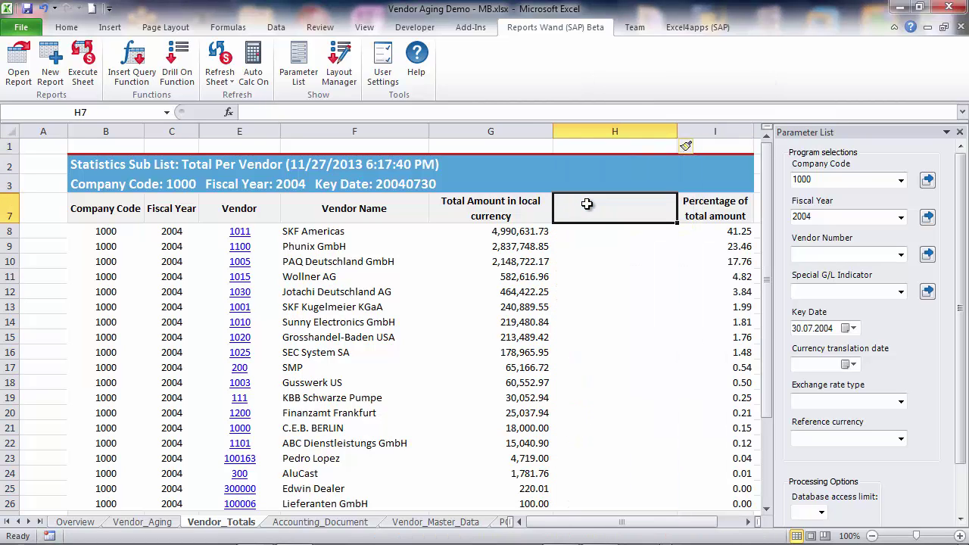
pyautogui.write('Total')
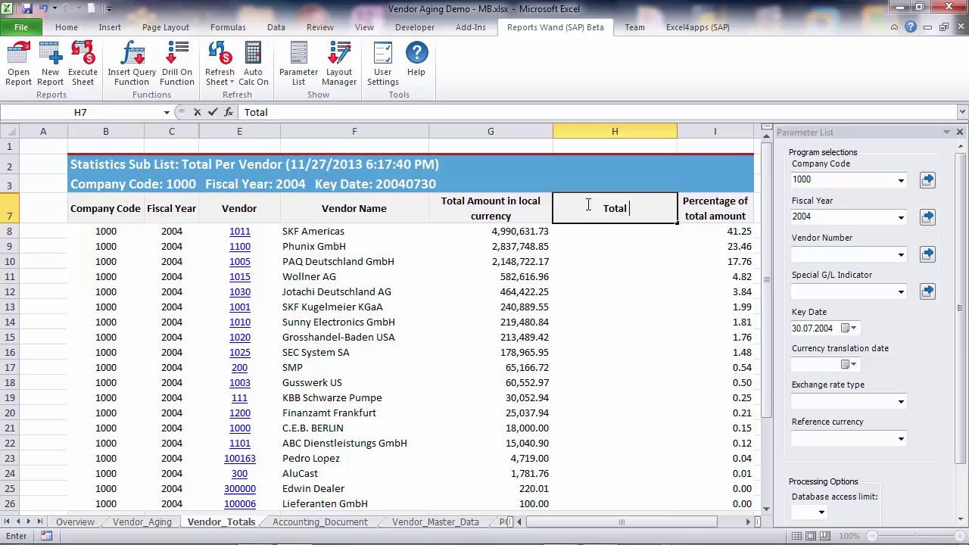
pyautogui.write(' Amount * ')
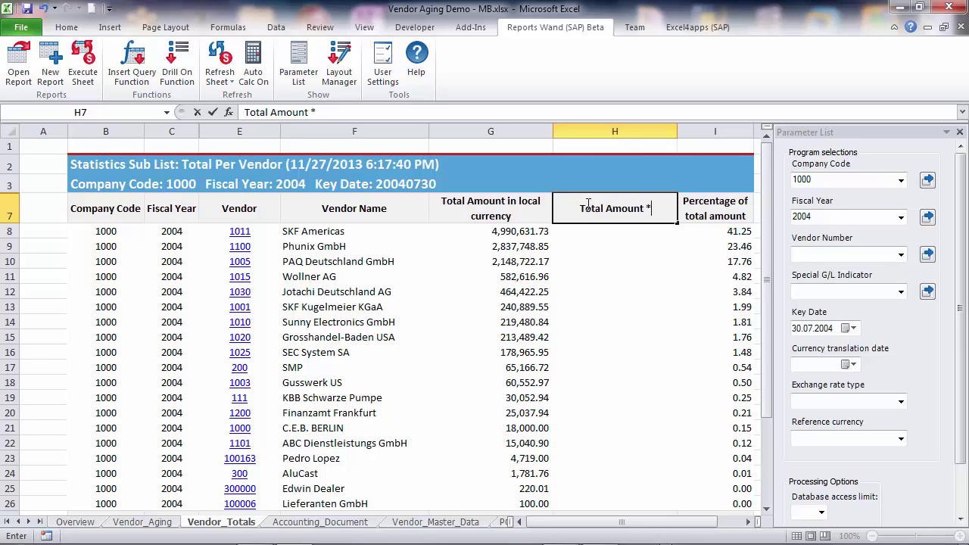
pyautogui.write('2')
pyautogui.click(603, 231)
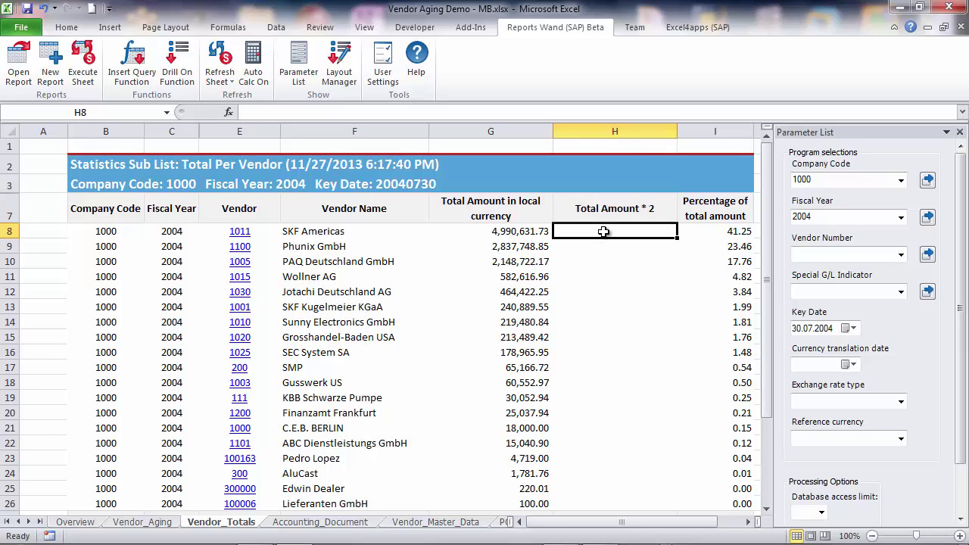
pyautogui.write('=')
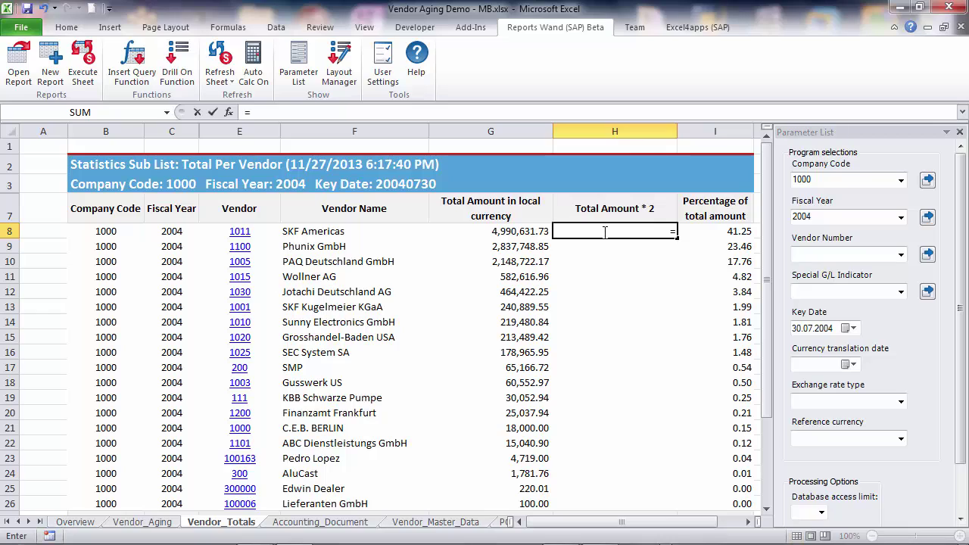
pyautogui.write('g8 *')
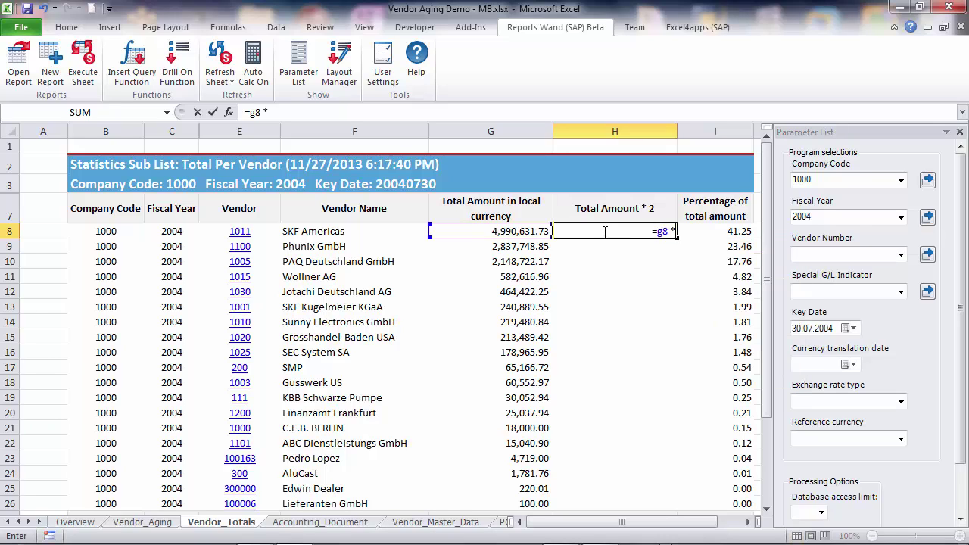
pyautogui.write(' 2')
pyautogui.press('Return')
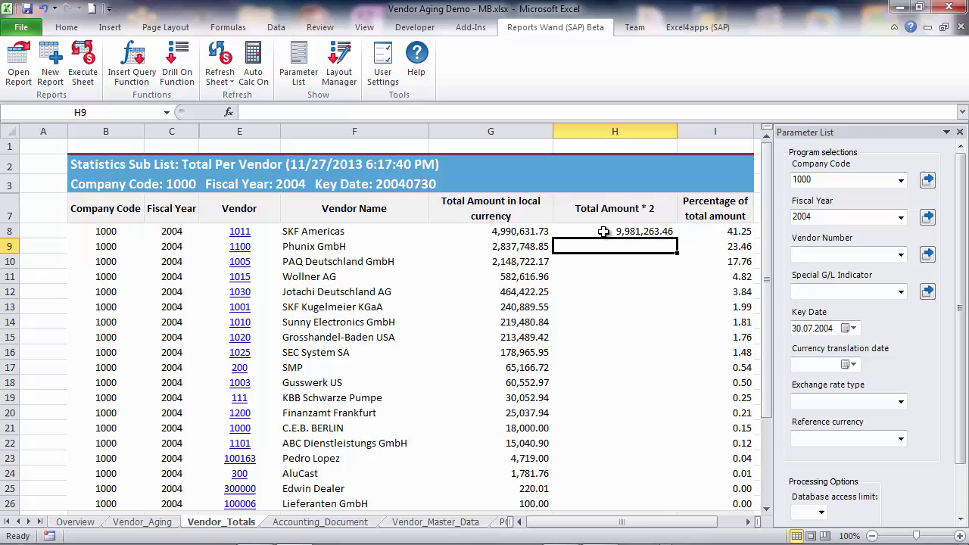
pyautogui.scroll(-3, 862, 341)
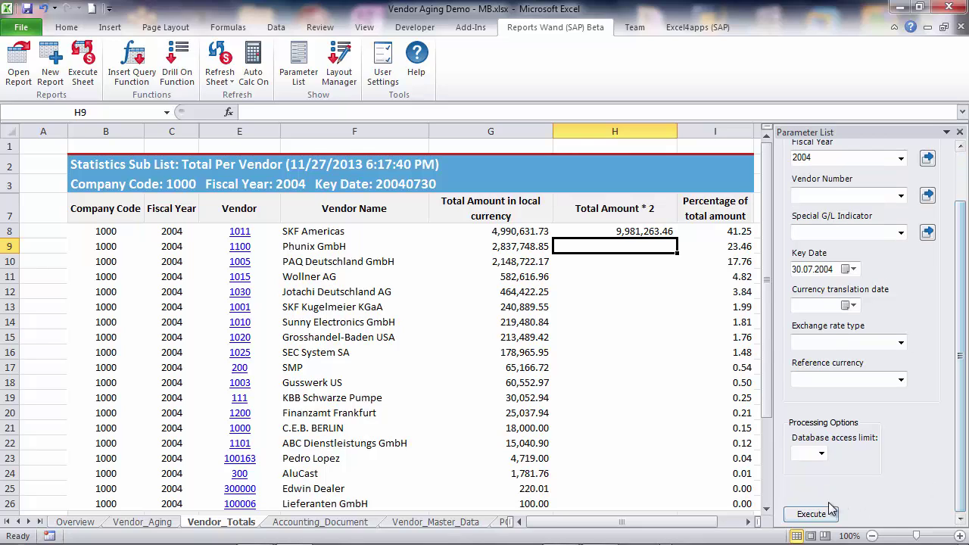
pyautogui.click(810, 514)
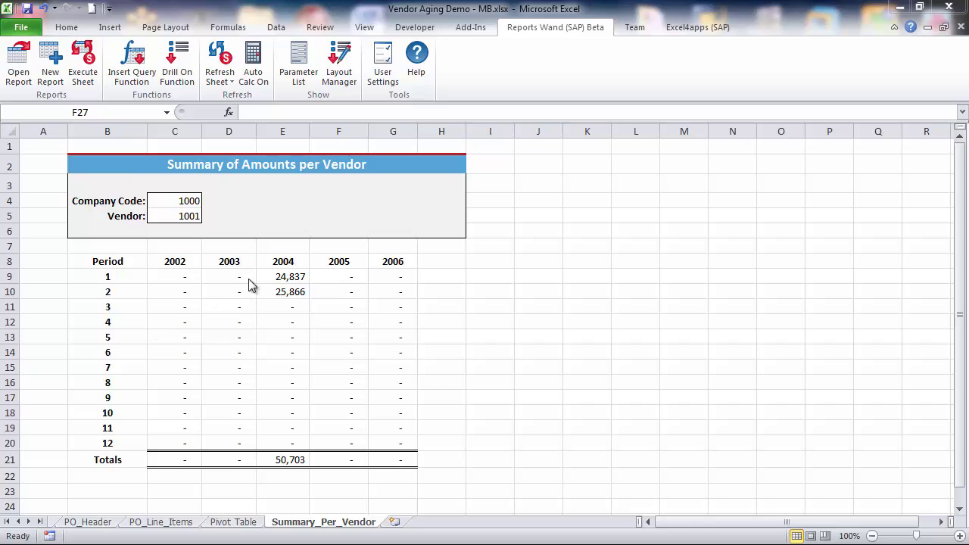
# - Switch off Reports Wand Auto Calc and set the Vendor in C5 to 1000
pyautogui.click(280, 277)
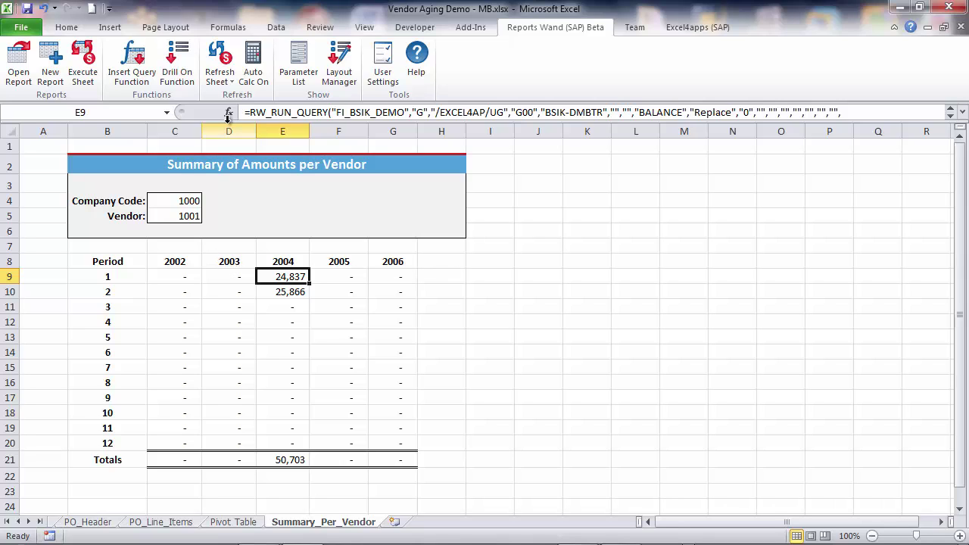
pyautogui.click(253, 66)
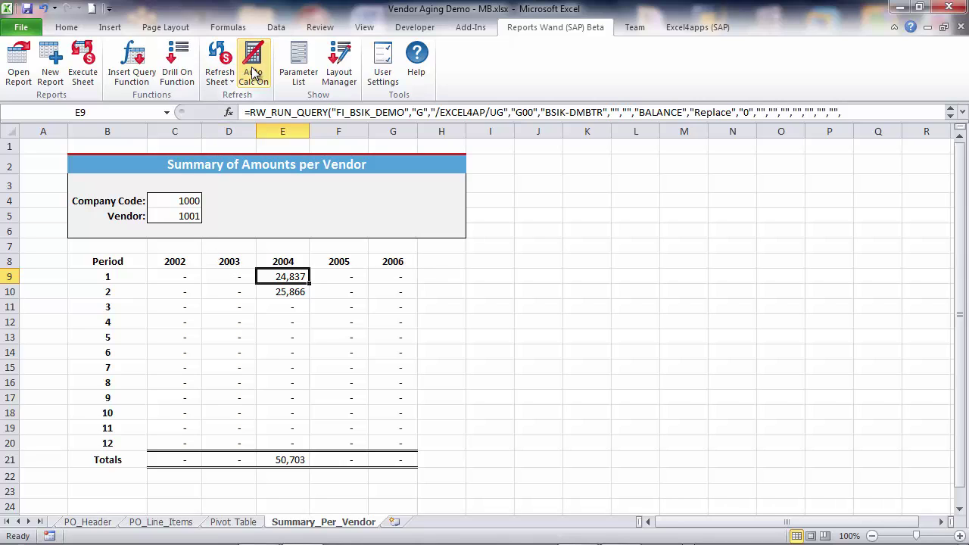
pyautogui.click(187, 217)
pyautogui.write('100')
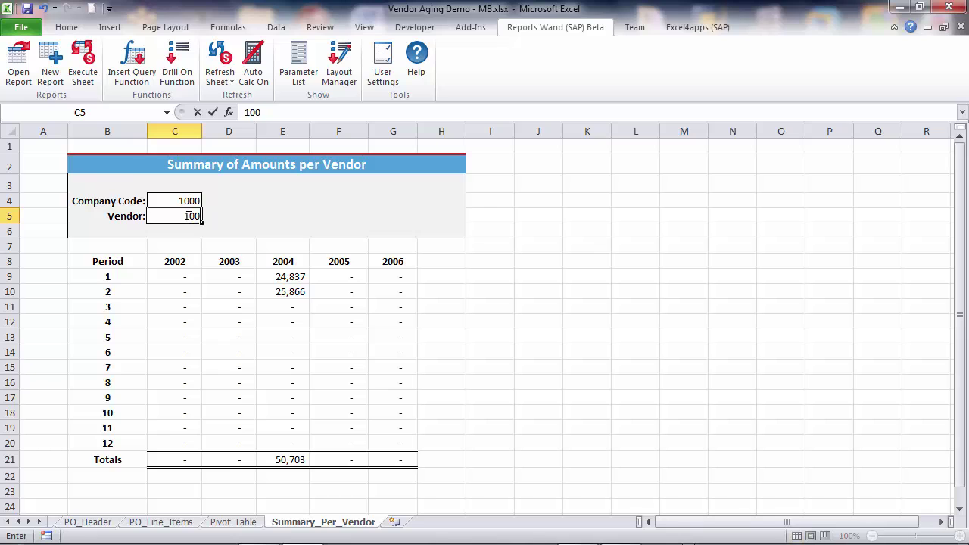
pyautogui.write('0')
pyautogui.press('Return')
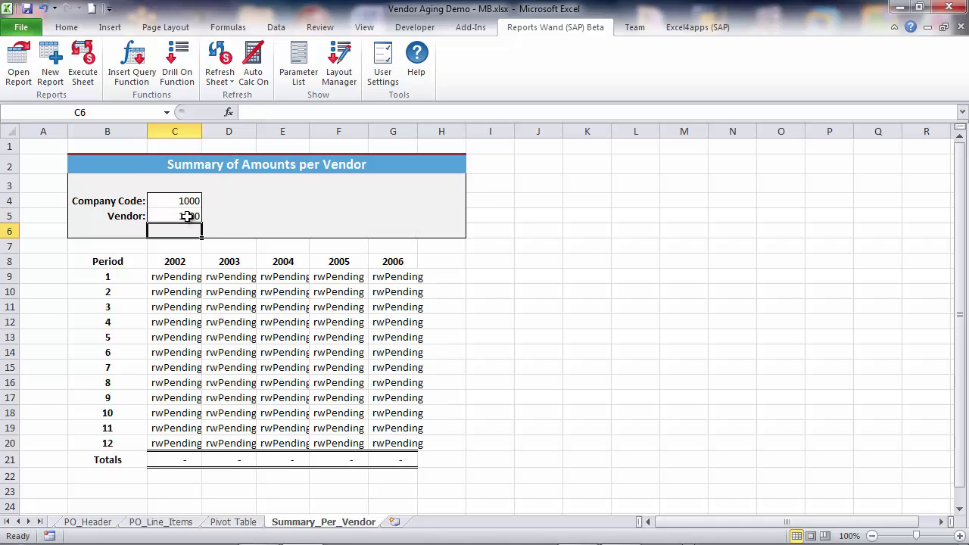
pyautogui.click(181, 277)
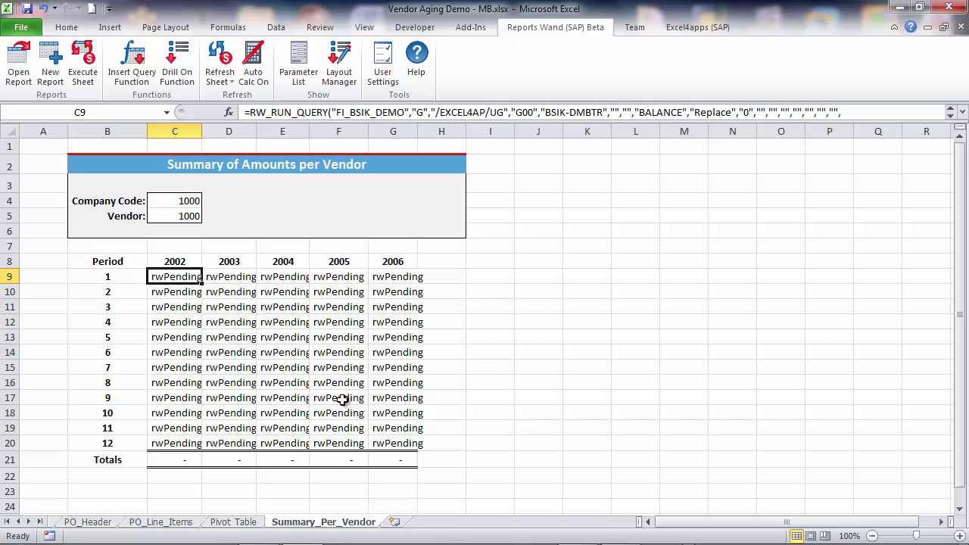
# - Refresh range C9:G11 from SAP, then refresh the whole Summary_Per_Vendor sheet
pyautogui.moveTo(165, 276)
pyautogui.mouseDown()
pyautogui.moveTo(263, 277)
pyautogui.moveTo(407, 306)
pyautogui.mouseUp()
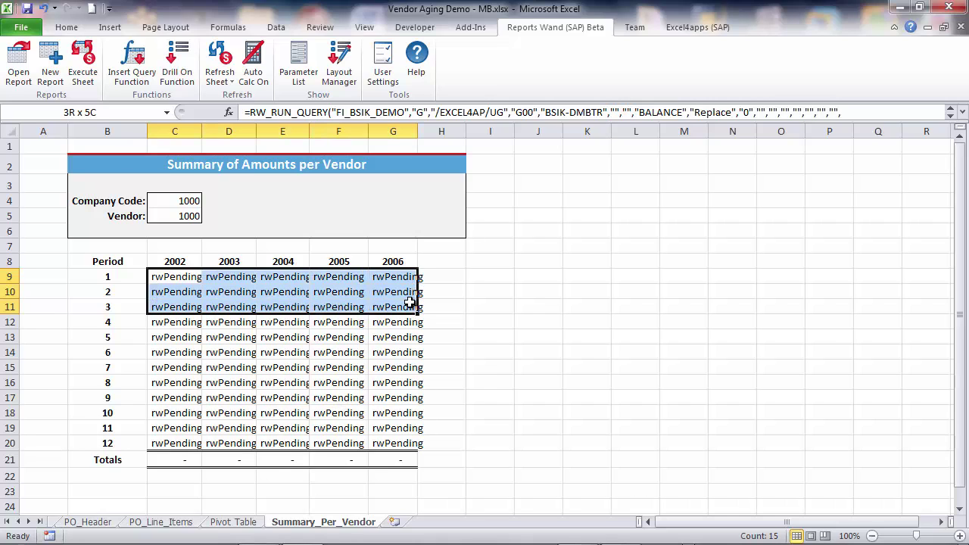
pyautogui.click(229, 82)
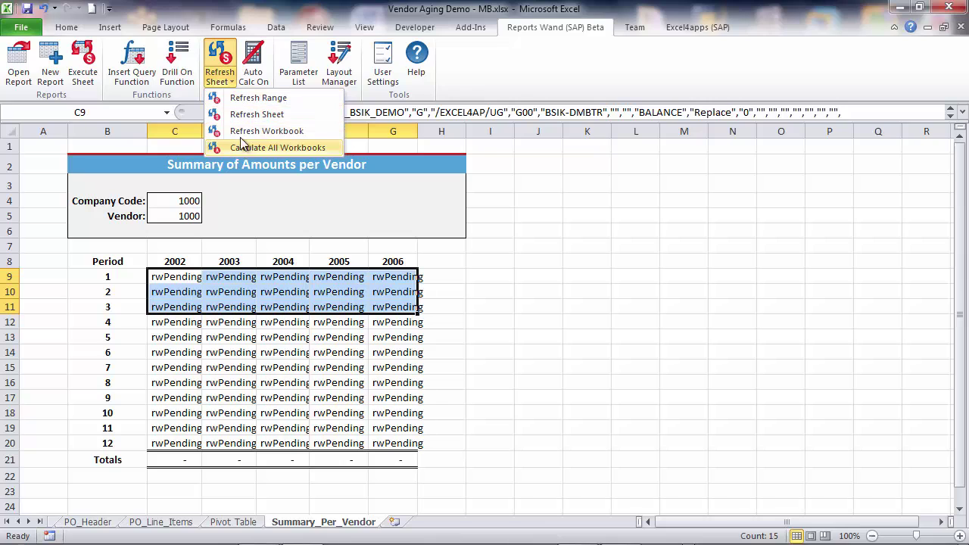
pyautogui.click(249, 99)
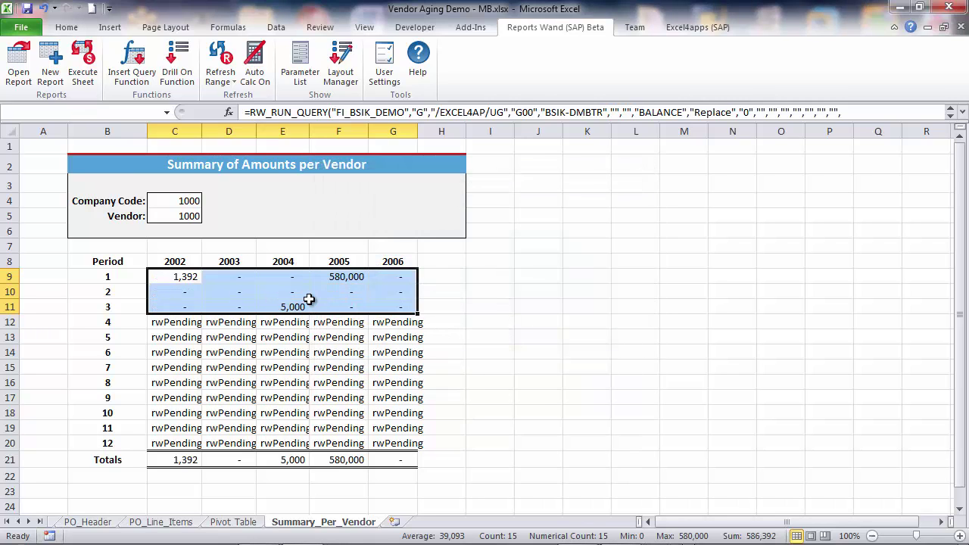
pyautogui.click(220, 76)
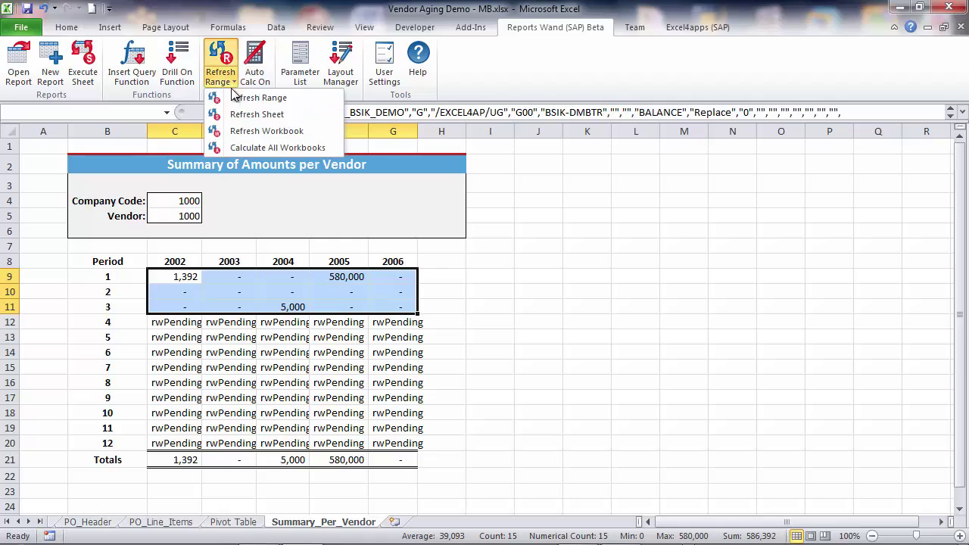
pyautogui.click(239, 114)
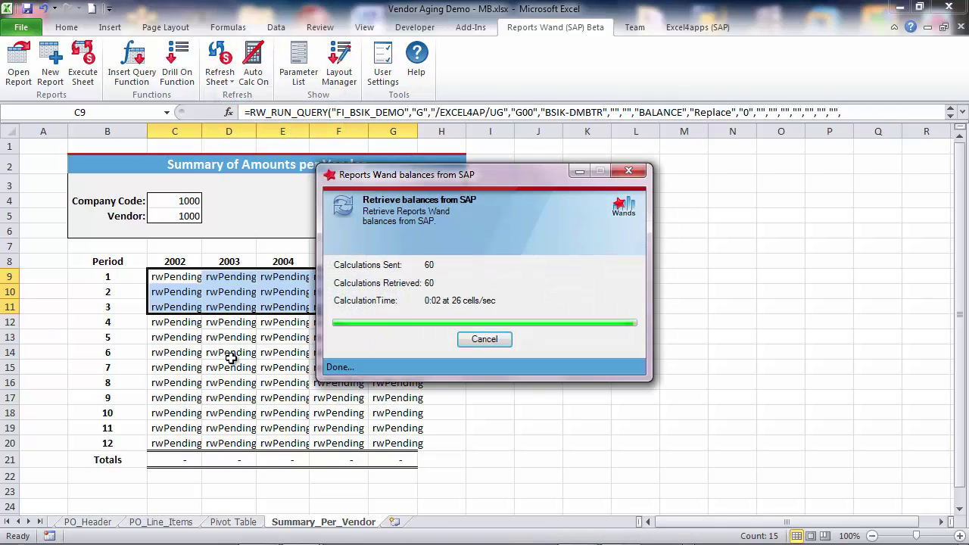